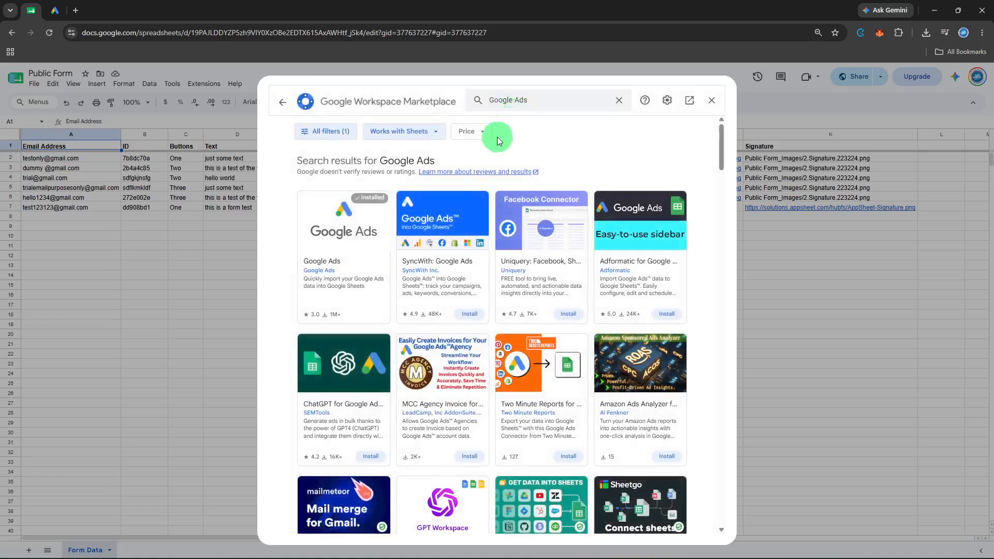
# Review the Google Ads add-on's marketplace listing by Google Ads, and close the marketplace.
pyautogui.click(378, 270)
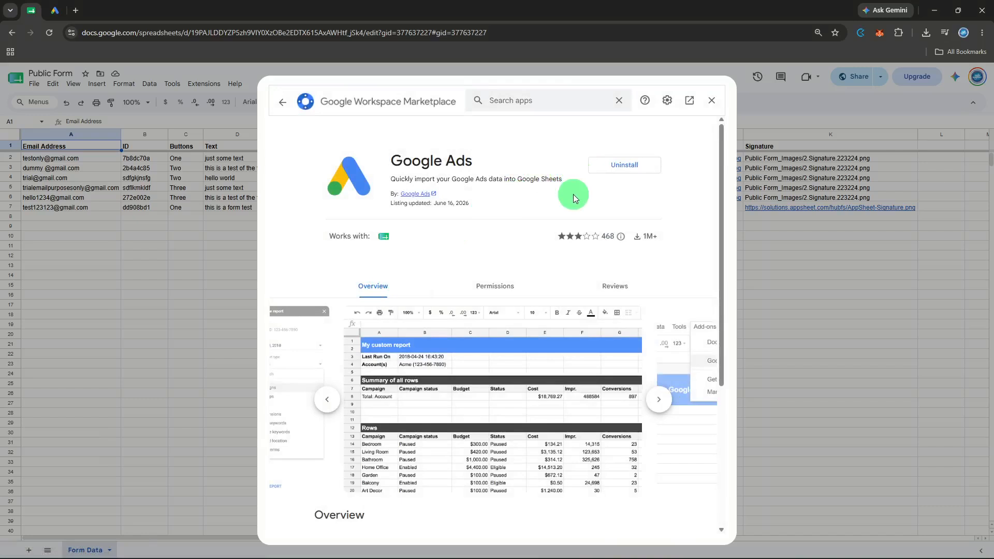
pyautogui.scroll(-3, 573, 194)
pyautogui.scroll(2, 573, 194)
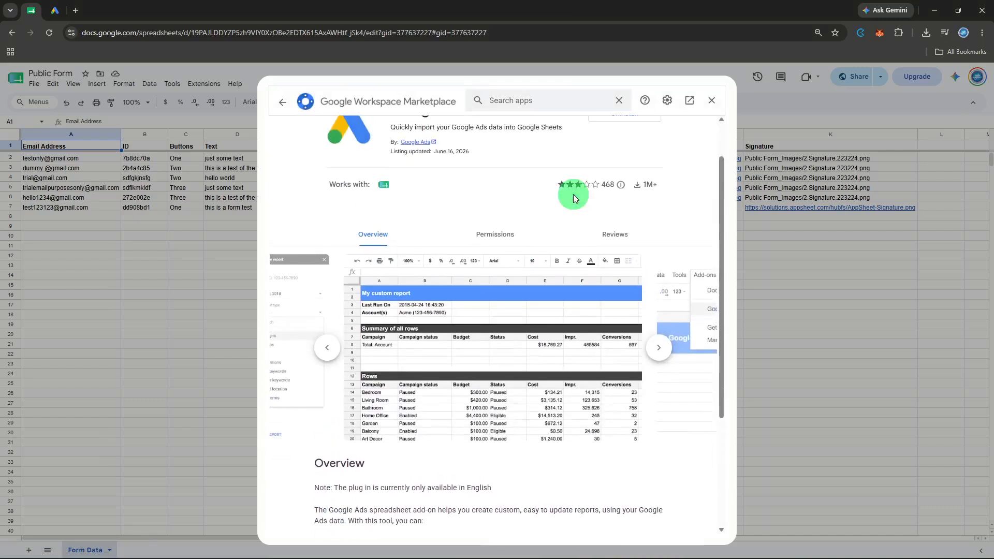
pyautogui.click(711, 101)
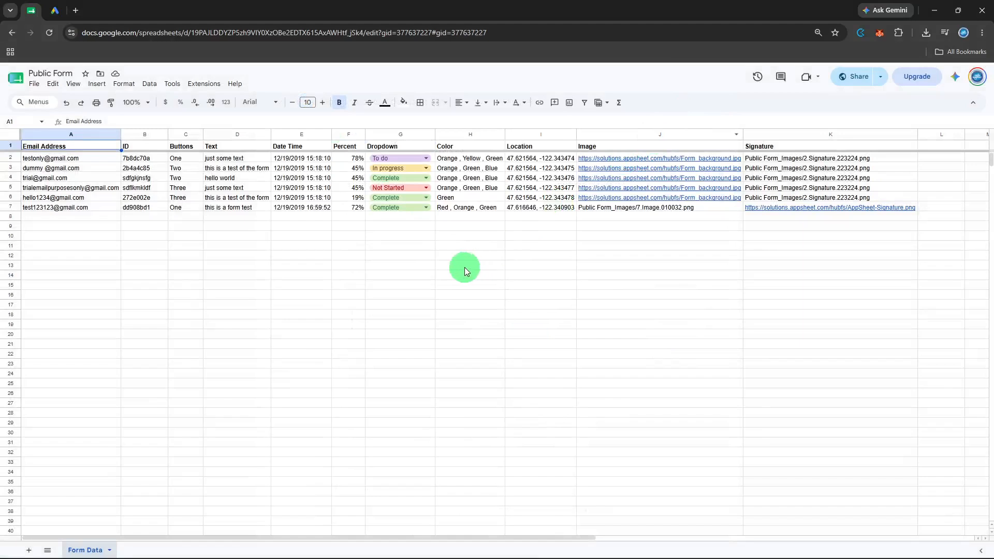
# Start a new Google Ads report from the add-on and sign in with the Trial Email account.
pyautogui.click(205, 85)
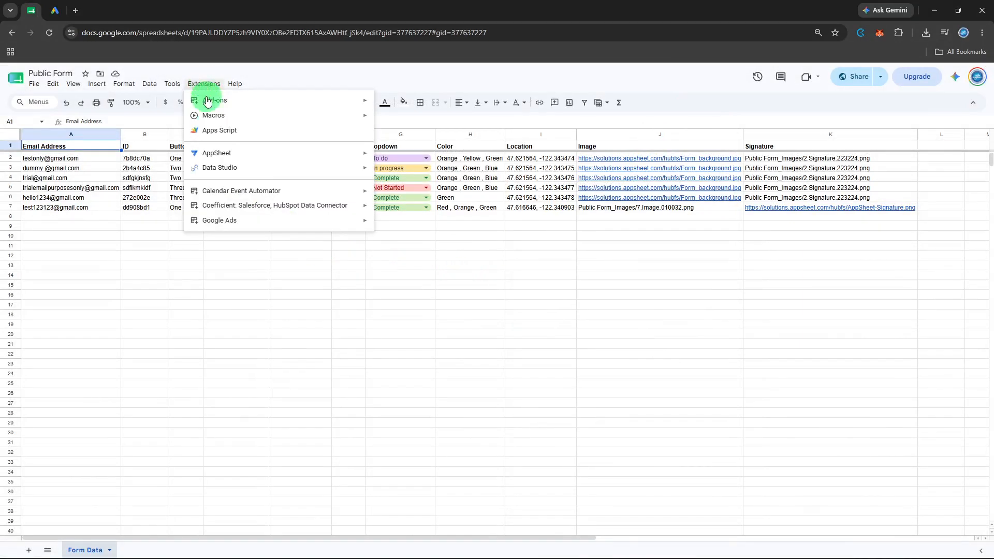
pyautogui.moveTo(234, 219)
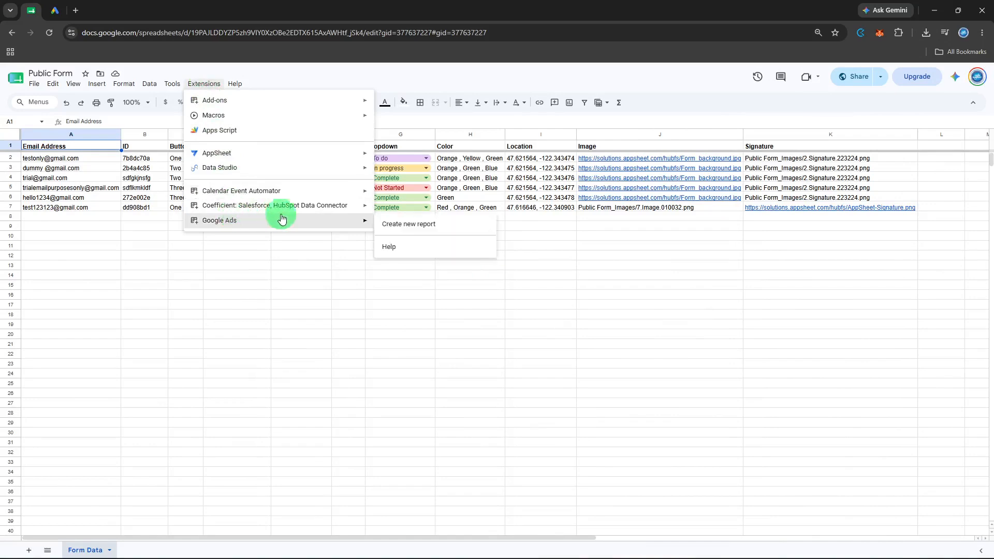
pyautogui.click(396, 227)
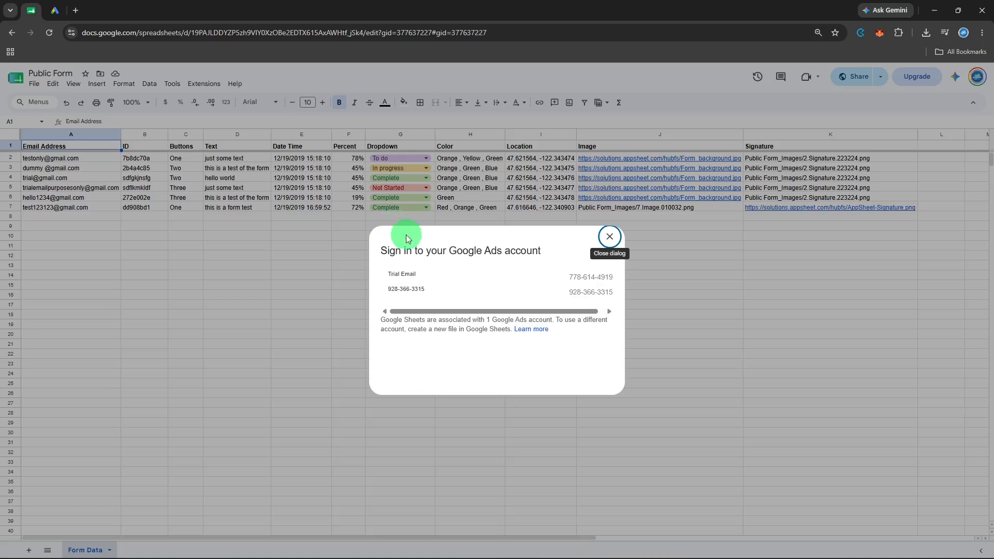
pyautogui.click(479, 277)
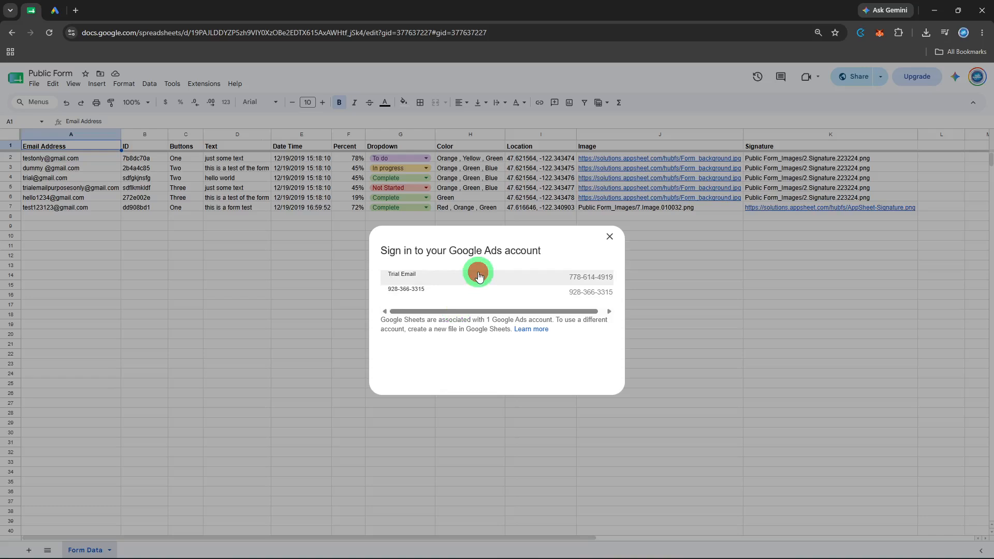
pyautogui.moveTo(479, 277); pyautogui.dragTo(538, 276)
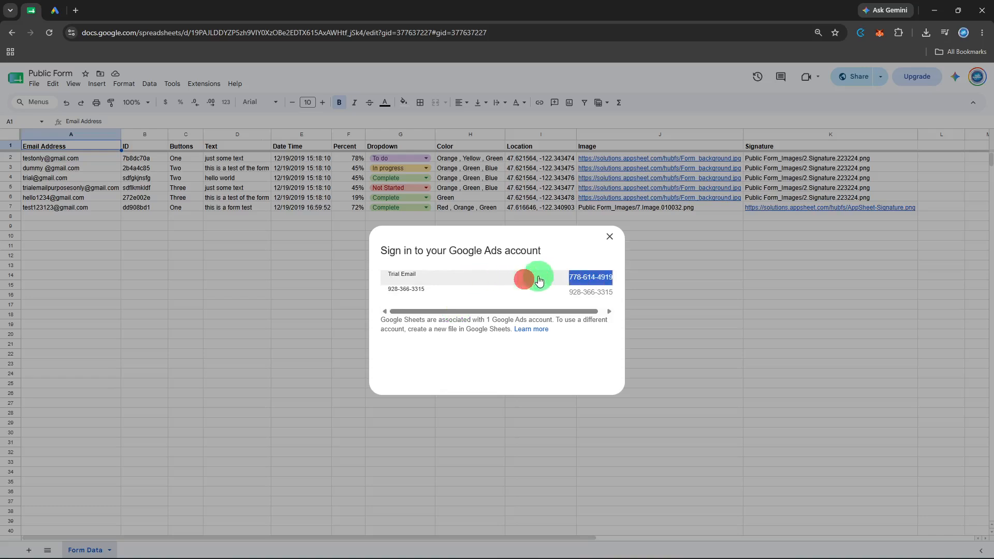
pyautogui.click(538, 276)
pyautogui.moveTo(518, 311)
pyautogui.mouseDown()
pyautogui.moveTo(550, 310)
pyautogui.moveTo(523, 312)
pyautogui.mouseUp()
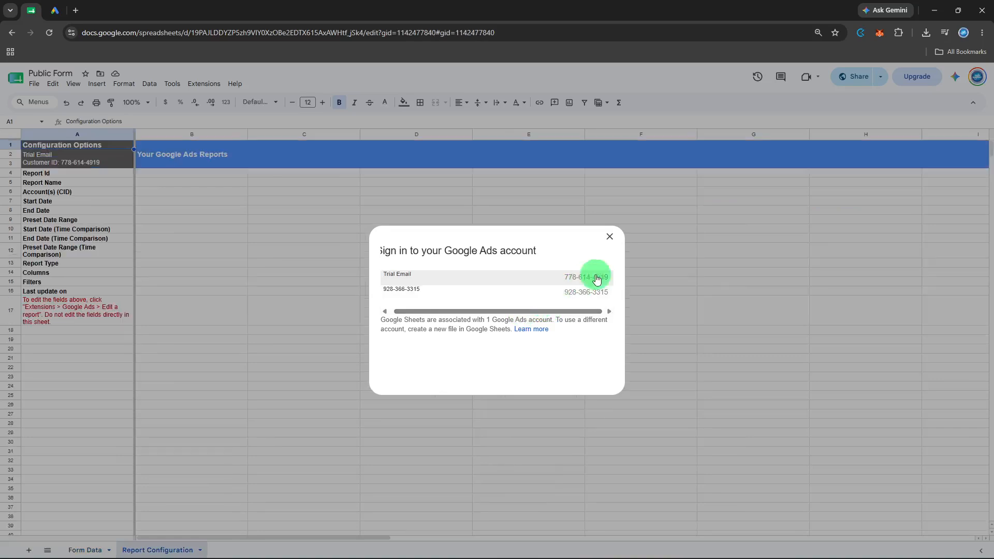
pyautogui.click(611, 238)
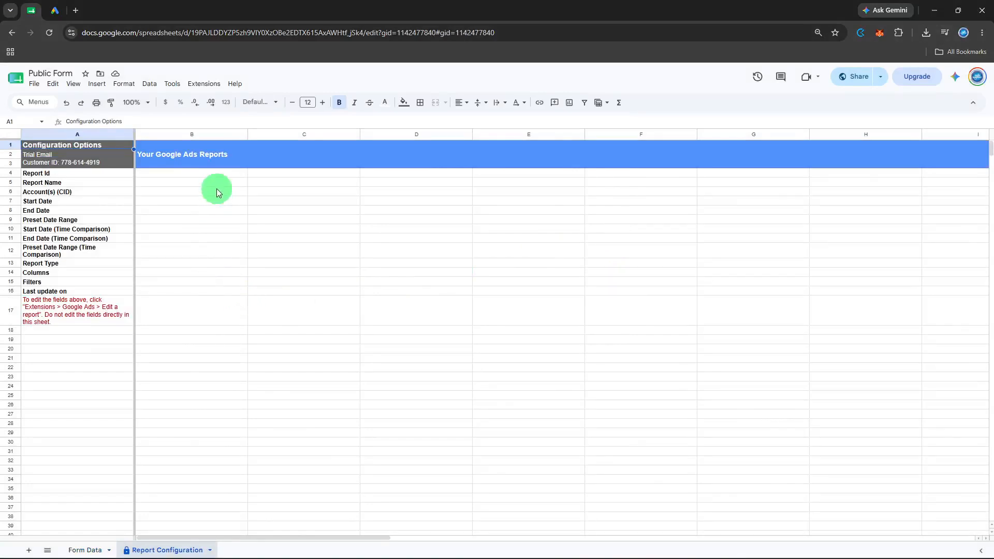
# Look through the configuration option labels from Report Id down to Preset Date Range.
pyautogui.click(220, 175)
pyautogui.click(96, 176)
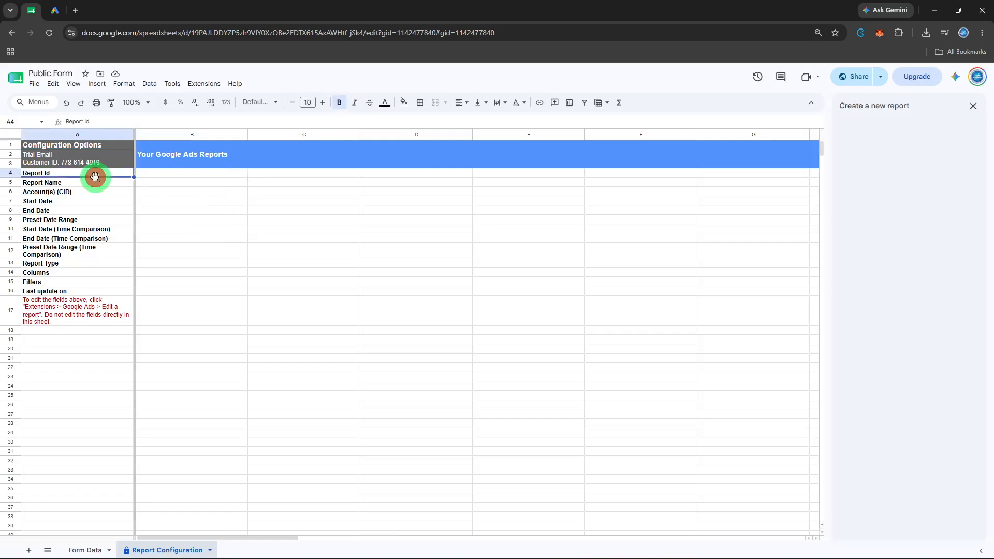
pyautogui.click(88, 186)
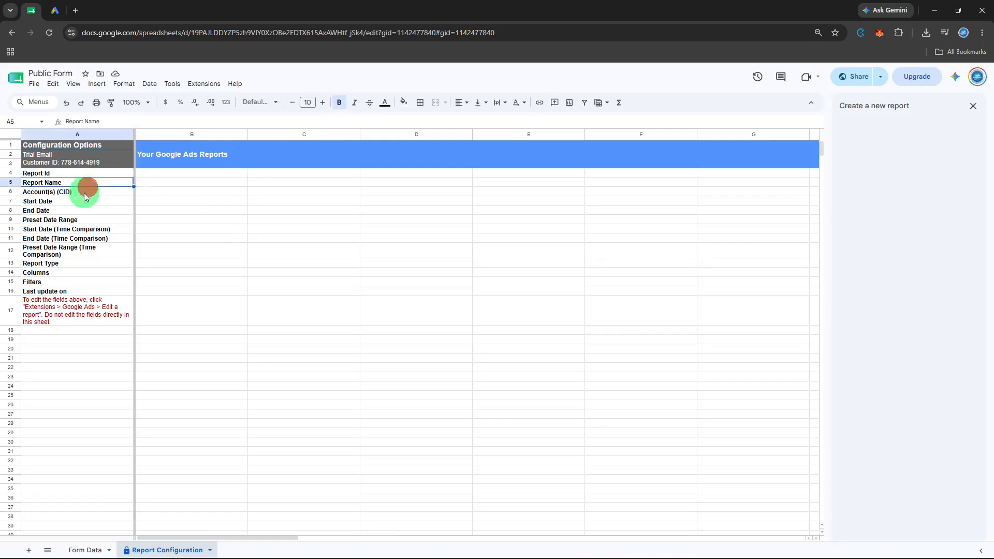
pyautogui.click(83, 194)
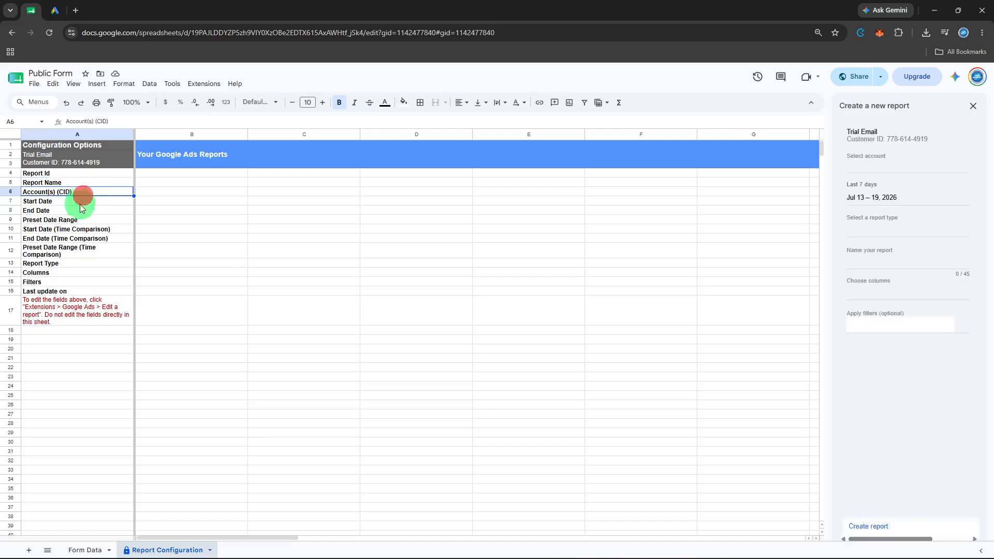
pyautogui.click(79, 203)
pyautogui.click(76, 219)
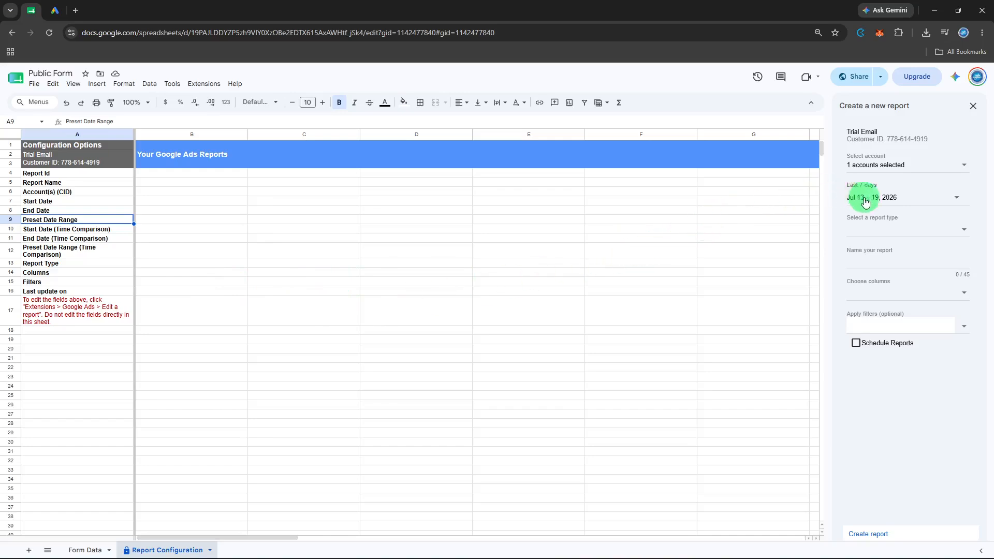
# Set the new report's type to Campaigns and name it "Report 1".
pyautogui.click(891, 236)
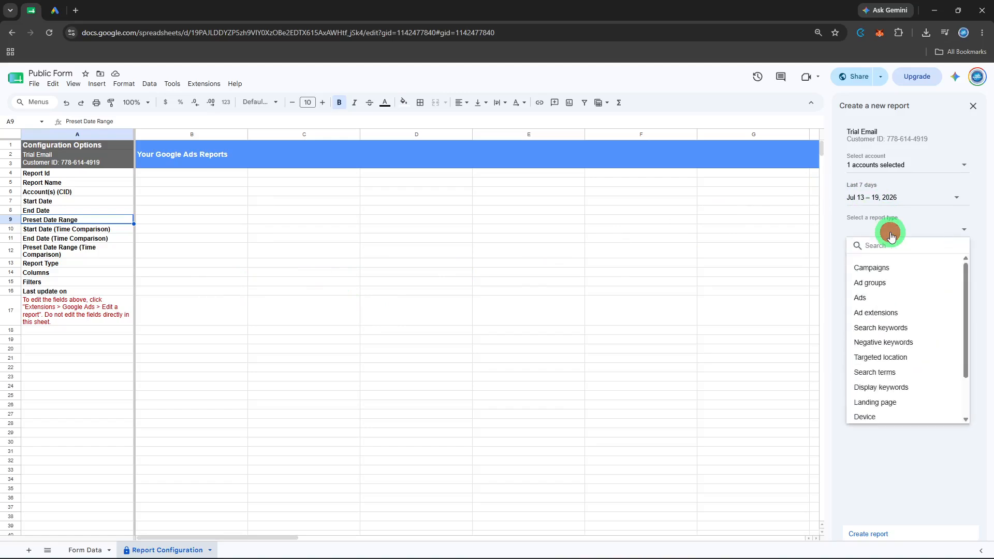
pyautogui.click(889, 265)
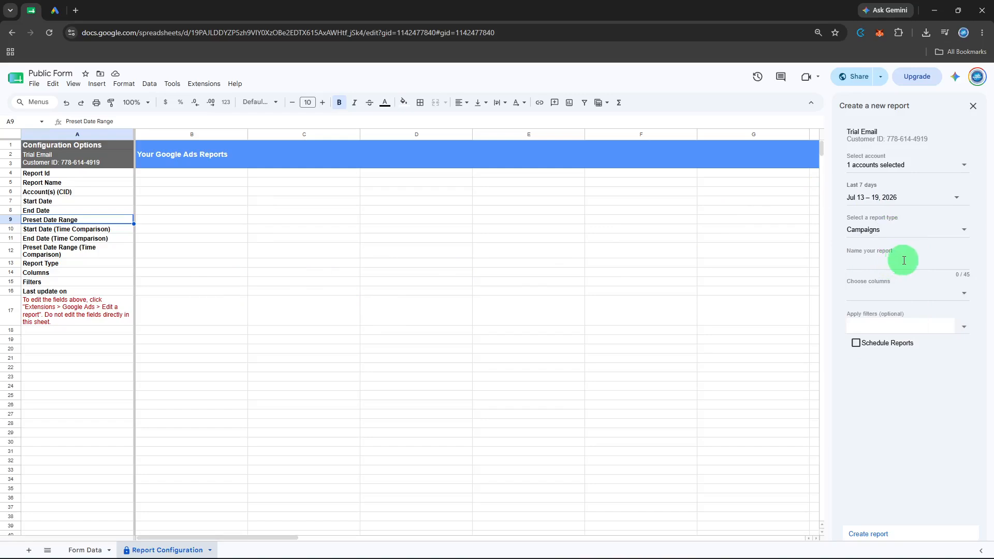
pyautogui.click(907, 292)
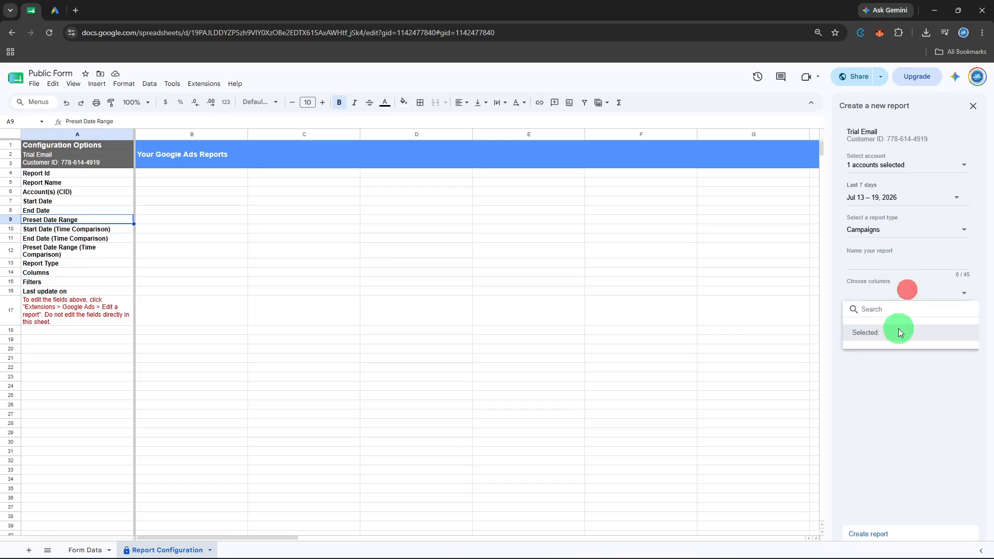
pyautogui.click(913, 291)
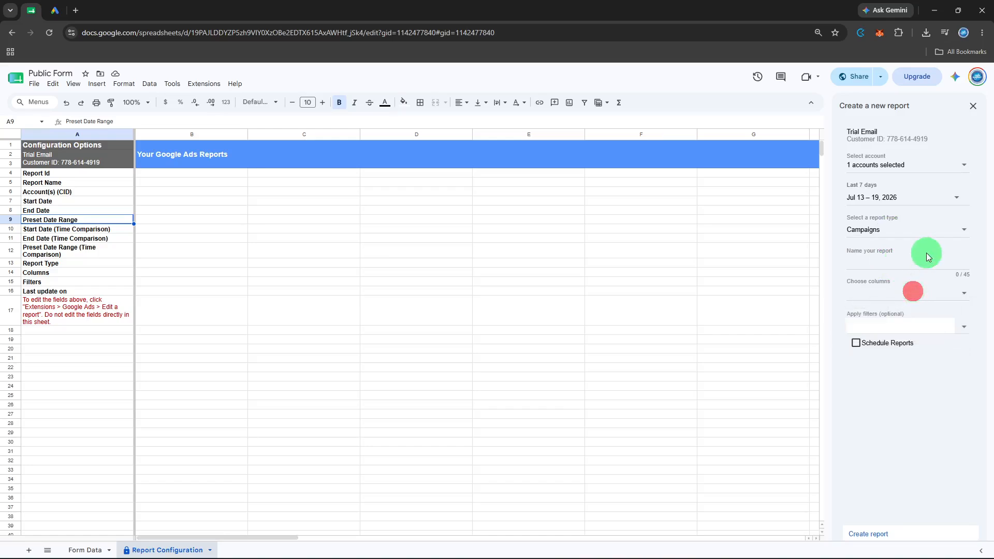
pyautogui.click(915, 268)
pyautogui.write('Repor')
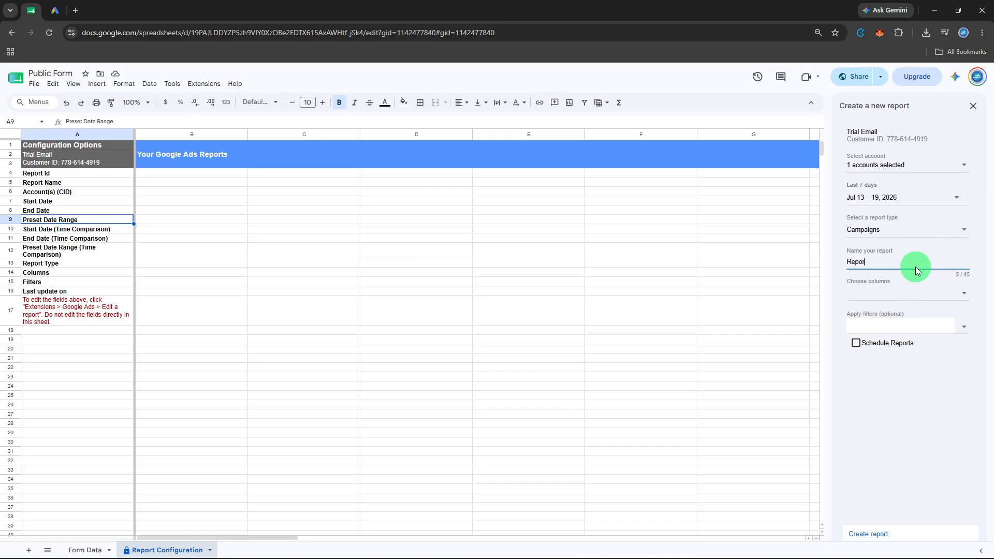
pyautogui.write('t 1')
# Choose the Campaign status, Campaign, Budget and Status columns for the report and create it.
pyautogui.click(914, 297)
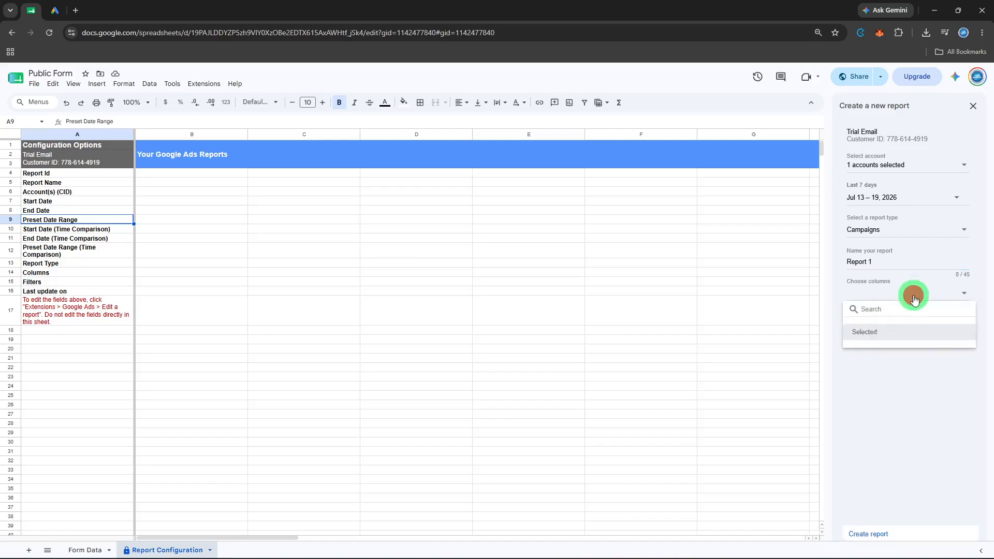
pyautogui.click(914, 296)
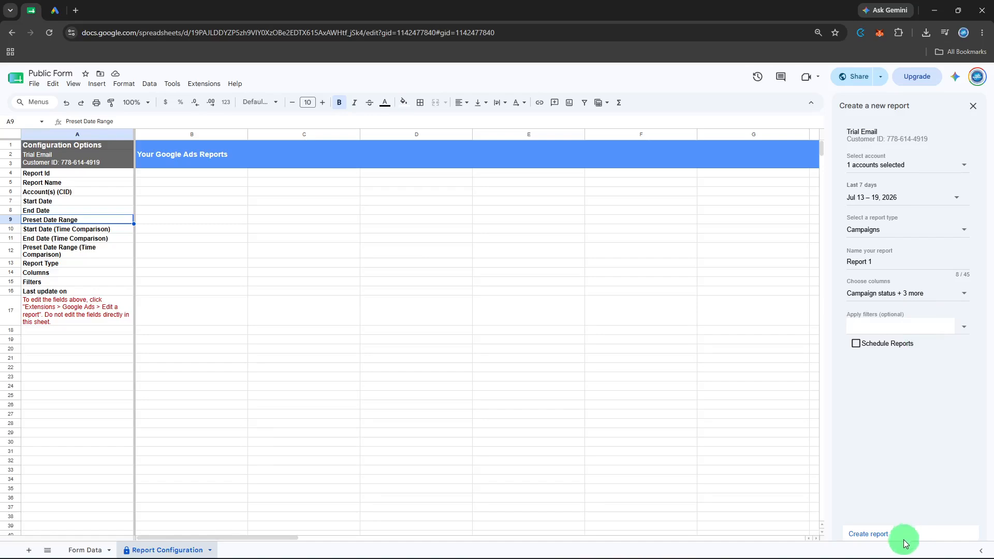
pyautogui.click(875, 538)
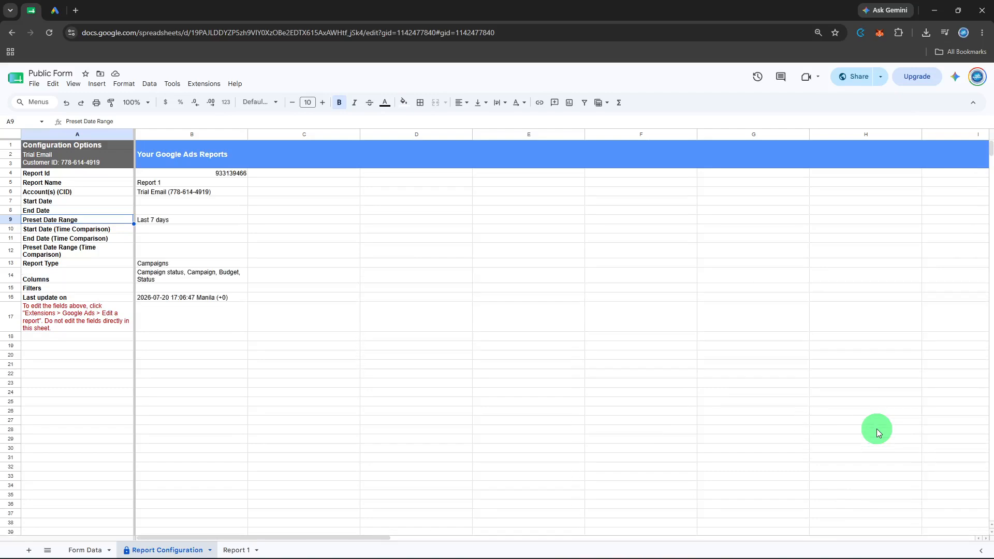
# Create a pivot table on a new sheet from the Report Configuration data range A1:Z17.
pyautogui.click(346, 268)
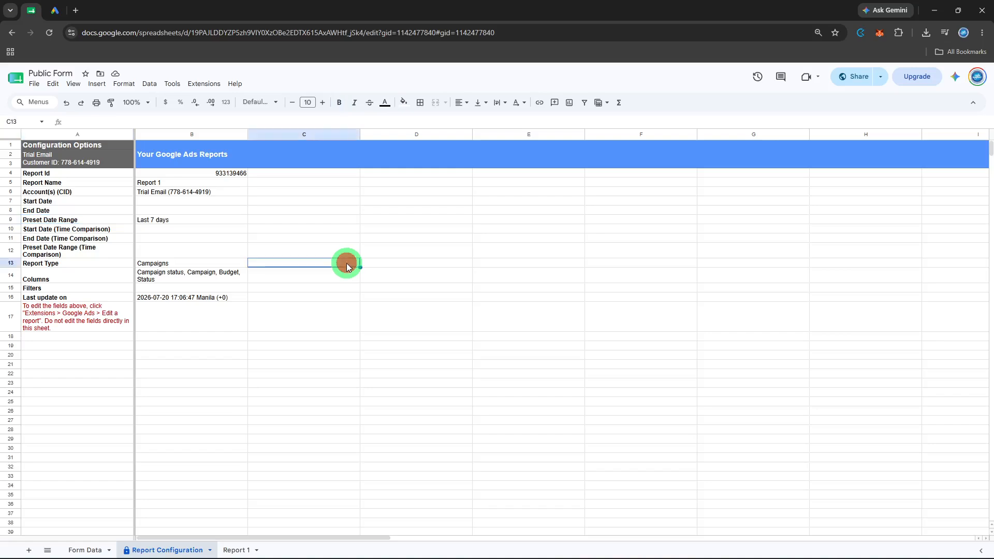
pyautogui.hotkey('ctrl', 'a')
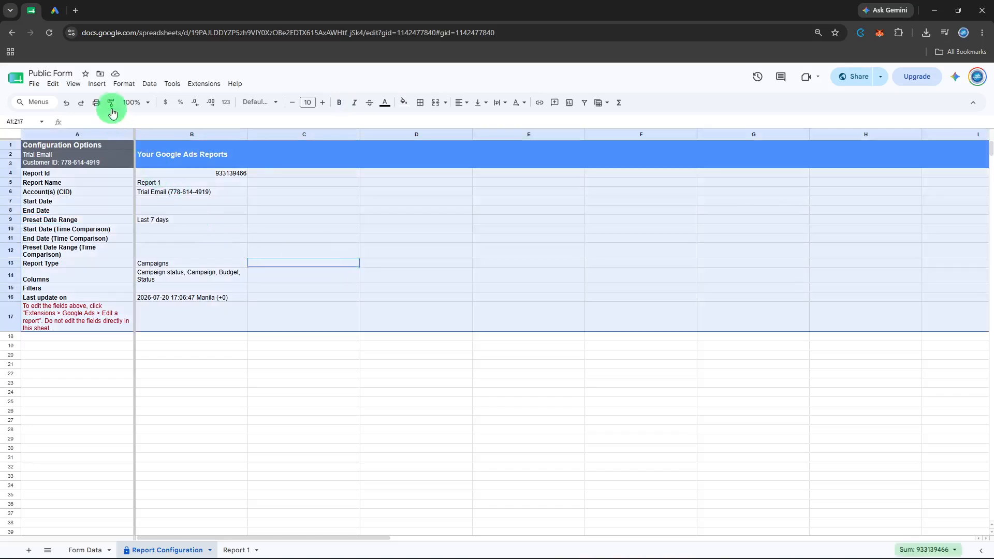
pyautogui.click(98, 84)
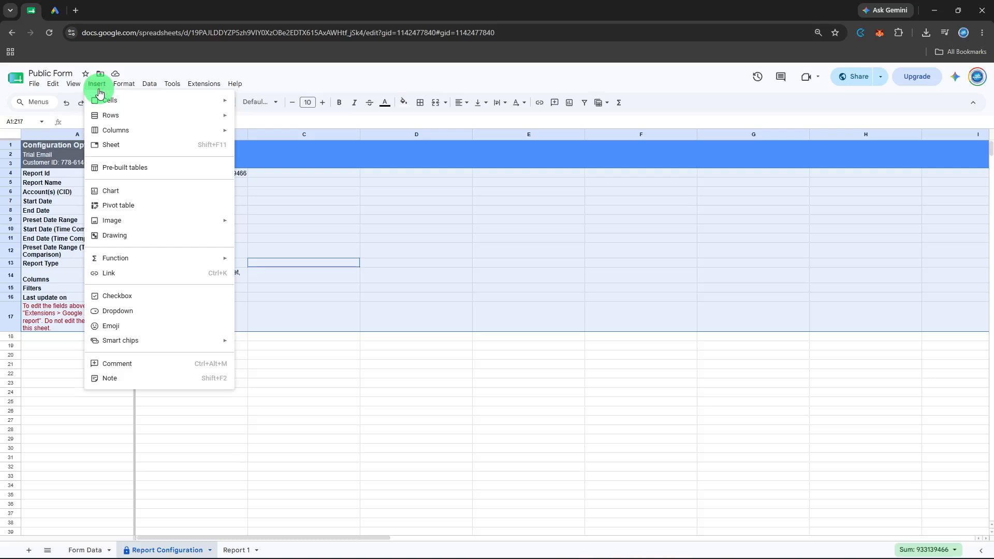
pyautogui.click(129, 207)
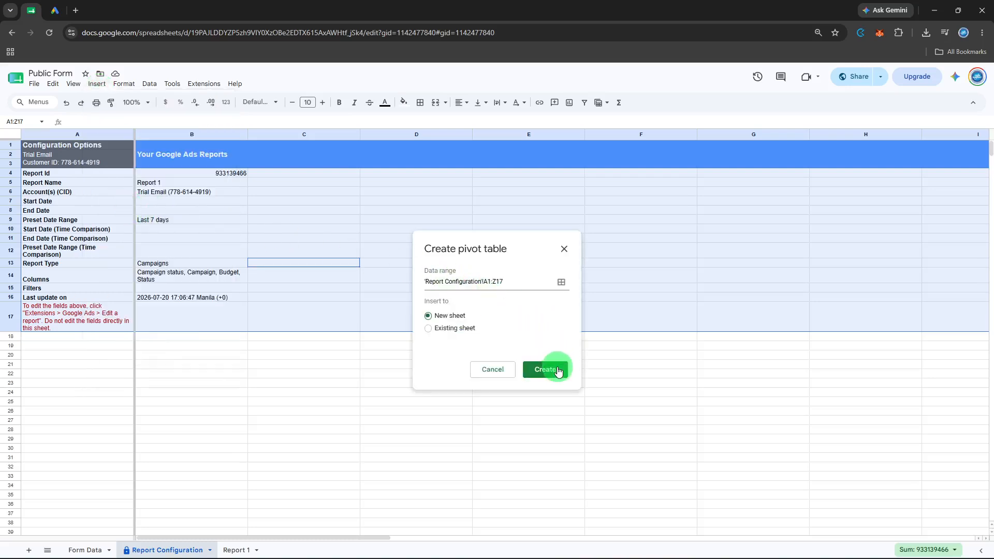
pyautogui.click(556, 371)
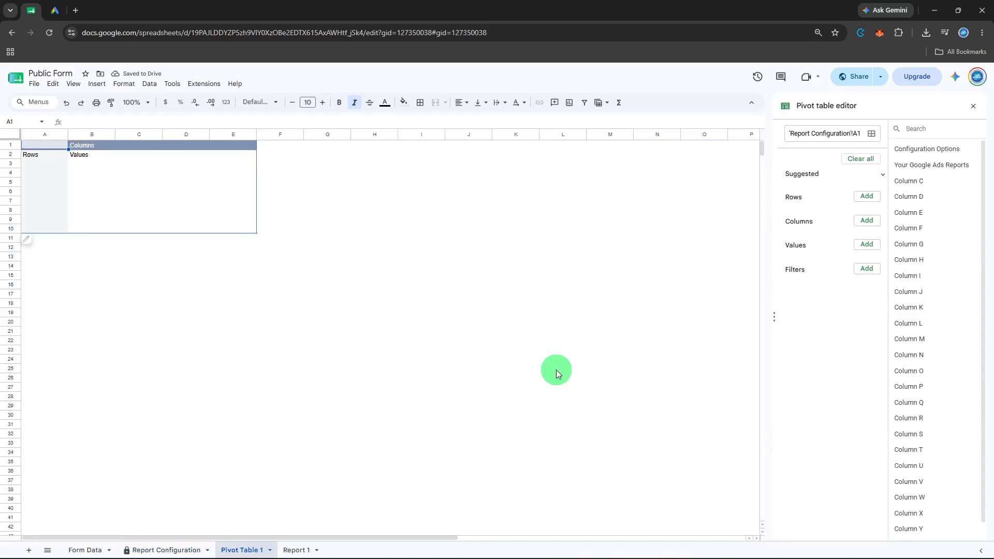
# Set up the pivot table with Column C as rows, Column L as columns and Your Google Ads Reports as values.
pyautogui.click(868, 198)
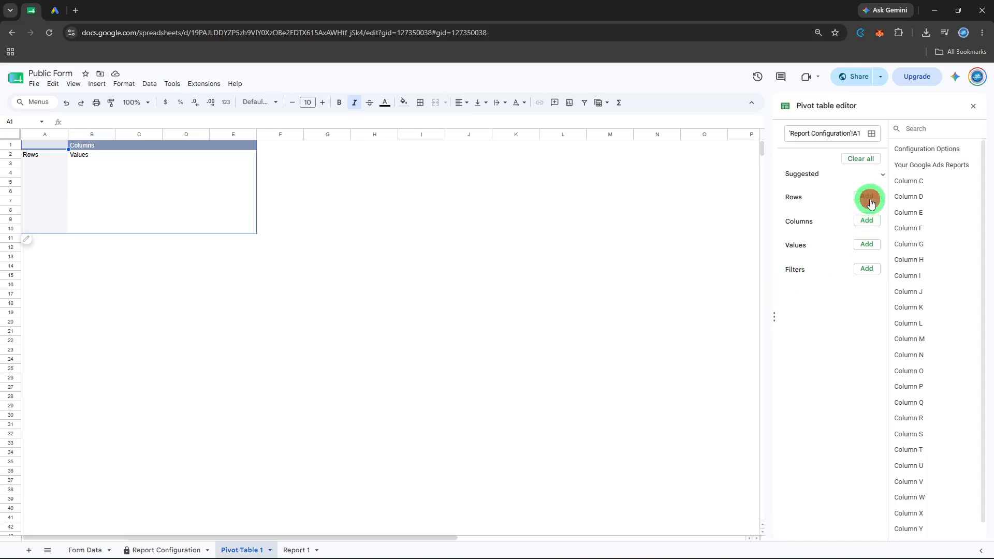
pyautogui.click(871, 205)
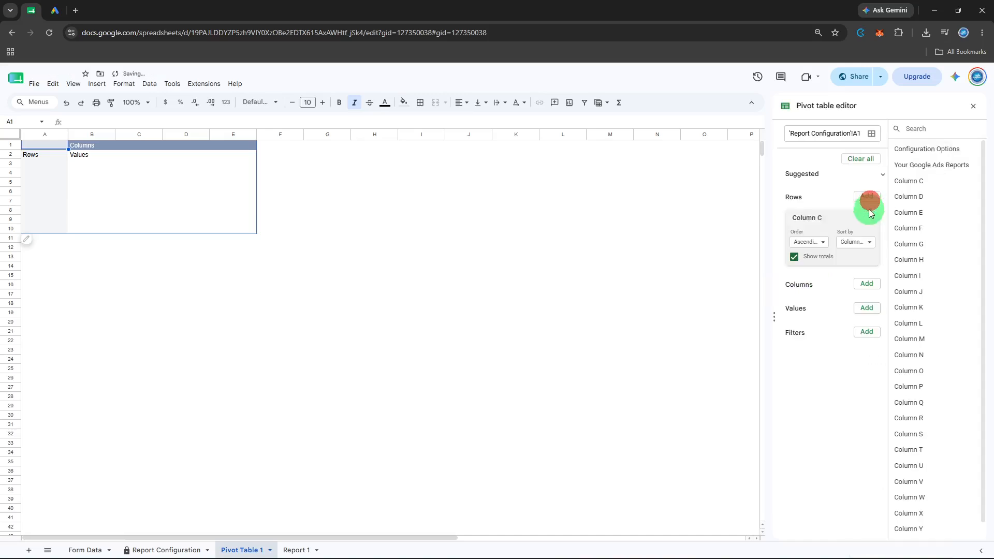
pyautogui.click(860, 276)
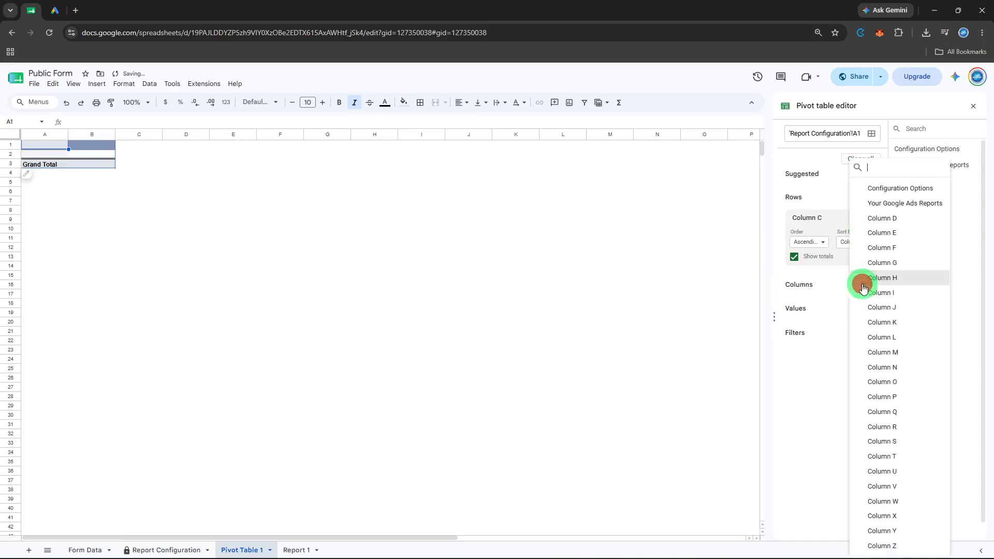
pyautogui.click(862, 284)
pyautogui.click(875, 336)
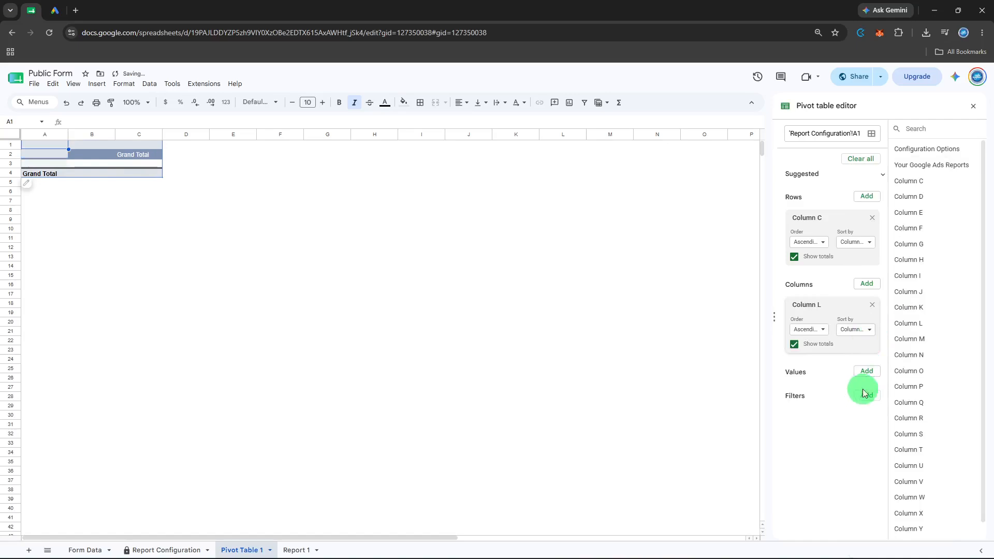
pyautogui.click(867, 374)
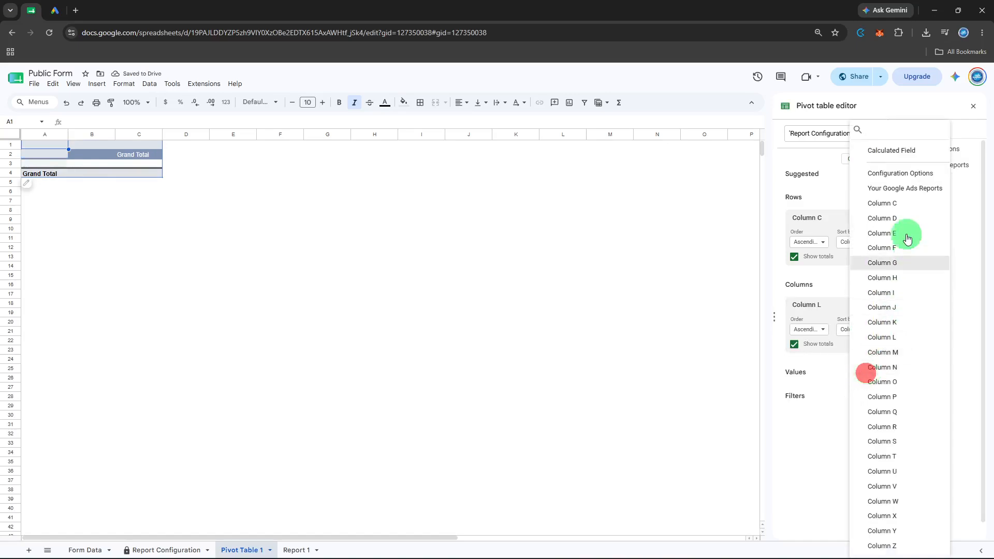
pyautogui.click(900, 188)
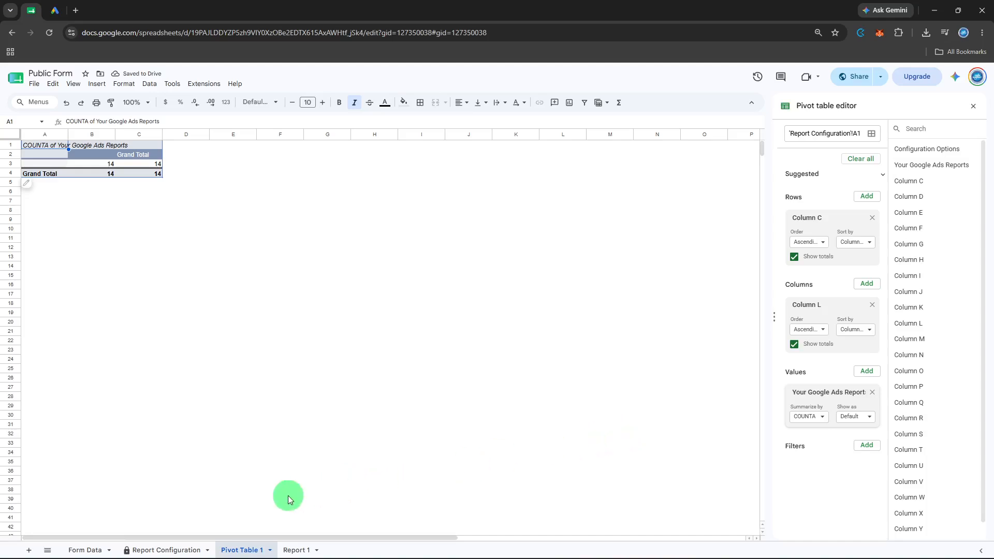
# Return to the Report Configuration sheet and examine the report's account entry in cell B6.
pyautogui.click(184, 546)
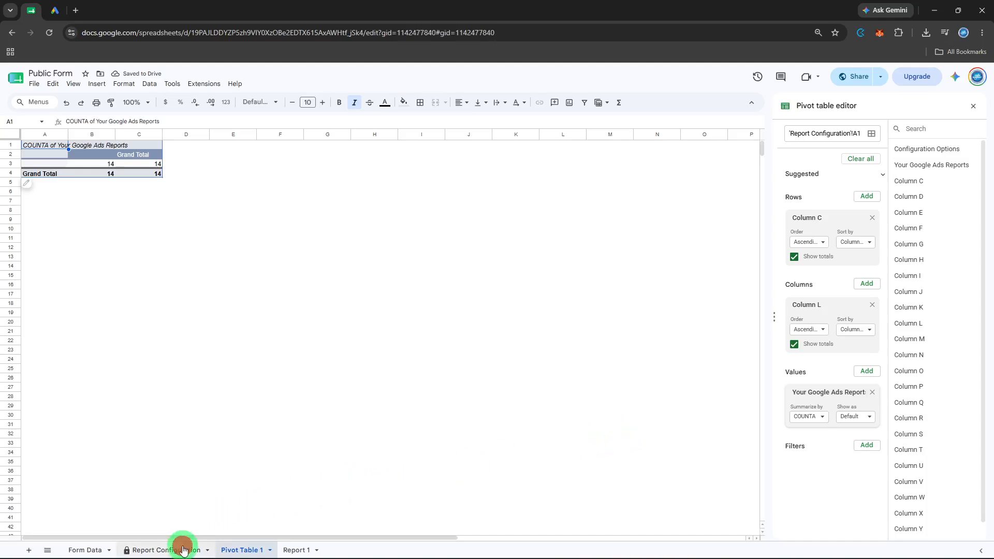
pyautogui.click(343, 311)
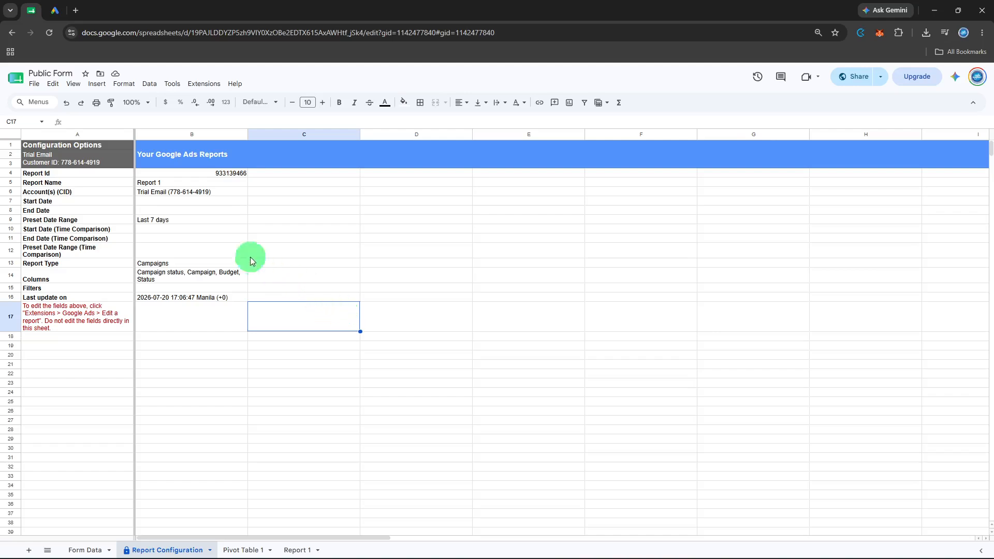
pyautogui.click(169, 194)
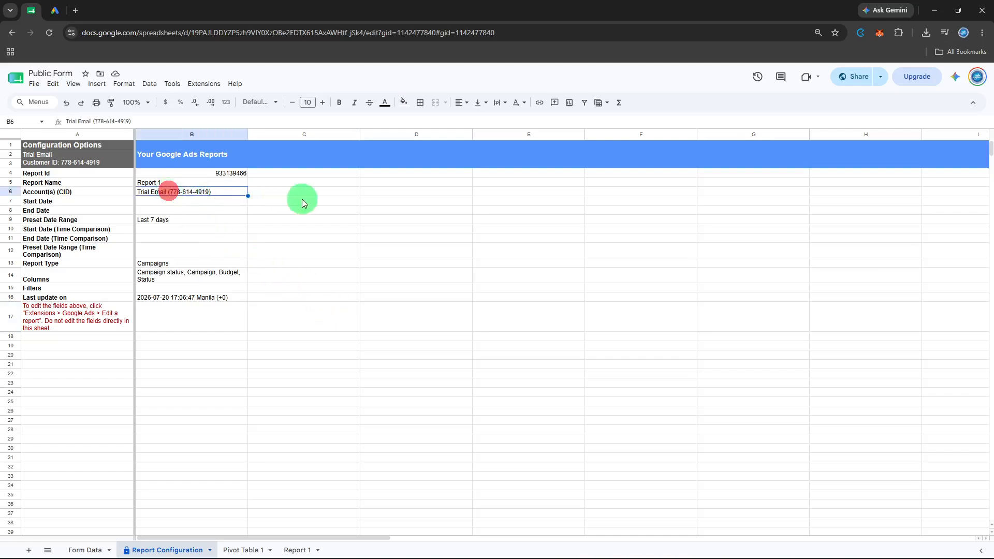